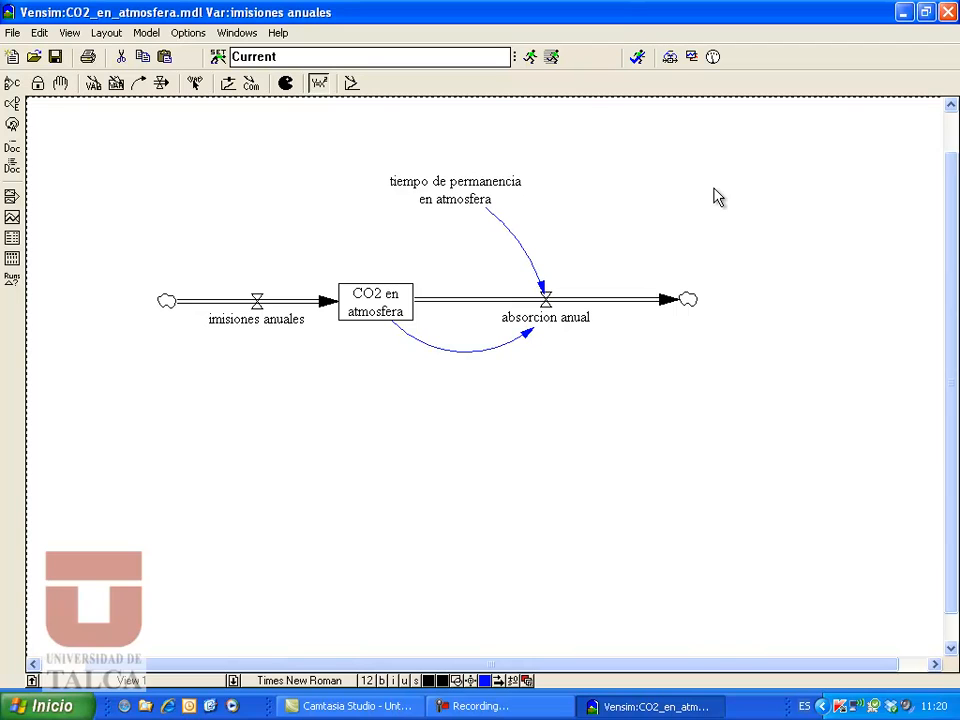
- Start the SyntheSim simulation and inspect the result graphs for CO2 en atmosfera and absorcion anual
left_click(553, 60)
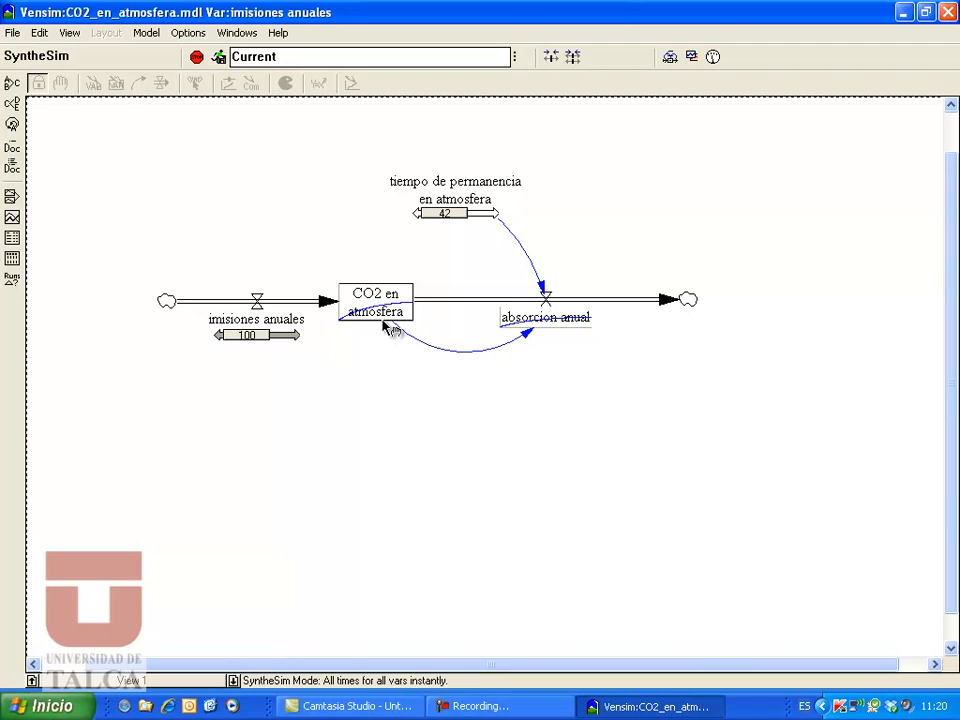
mouse_move(381, 313)
mouse_move(560, 330)
- Vary the sliders, setting tiempo de permanencia en atmosfera to 40, imisiones anuales to 105, and tiempo de permanencia to 45
mouse_move(433, 214)
left_mouse_down()
mouse_move(449, 218)
mouse_move(432, 223)
mouse_move(455, 222)
mouse_move(429, 229)
left_mouse_up()
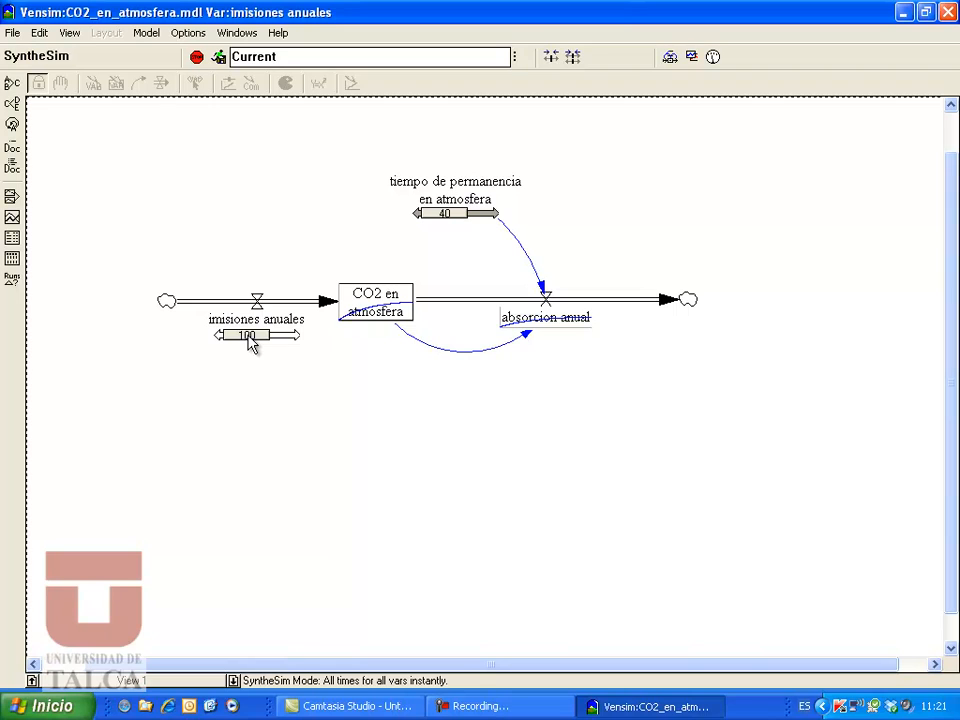
mouse_move(251, 343)
left_mouse_down()
mouse_move(229, 341)
mouse_move(236, 349)
left_mouse_up()
left_click_drag(232, 339, 233, 339)
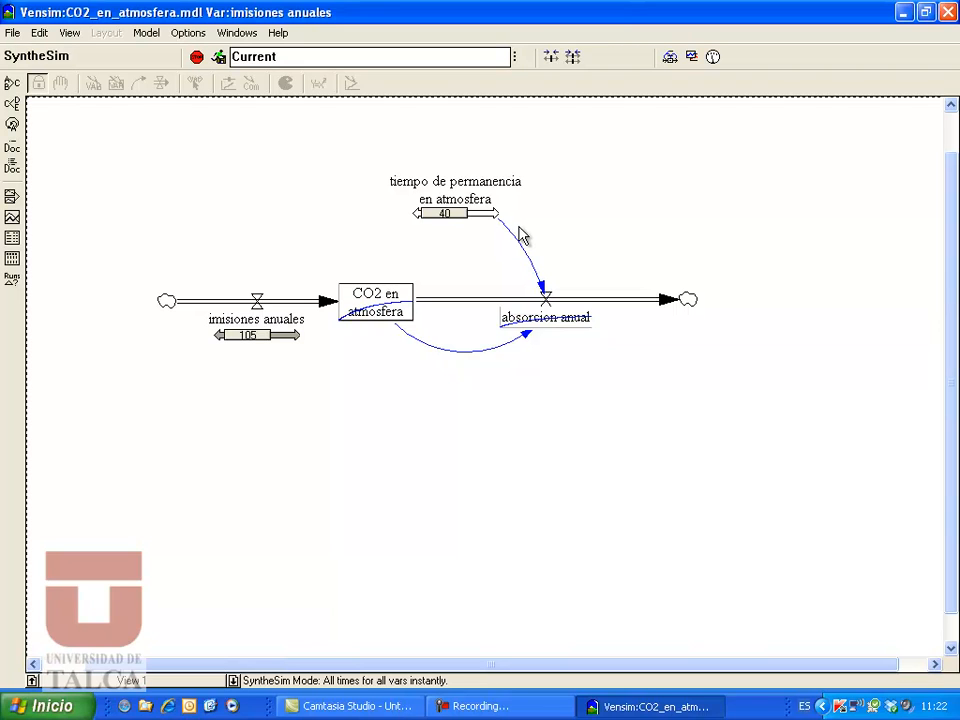
left_click(427, 217)
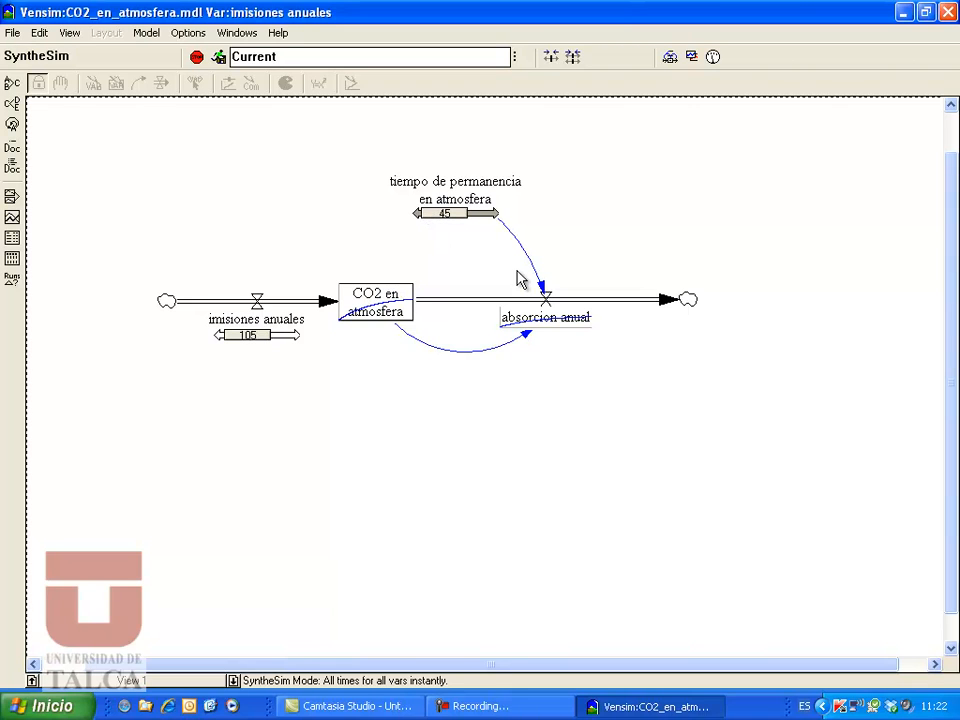
- Configure the tiempo de permanencia en atmosfera slider with value 42, minimum 40, maximum 60 and increment 1, and slide it to 49
right_click(499, 216)
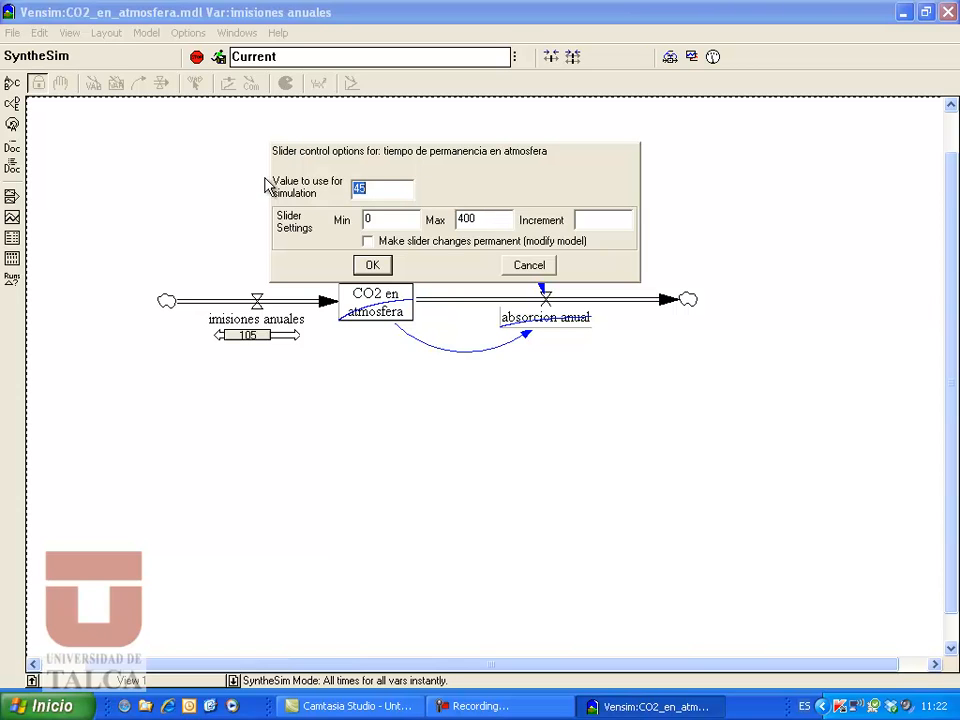
left_click(368, 187)
double_click(368, 187)
type("42")
left_click(384, 218)
left_click_drag(382, 218, 366, 218)
type("40")
key("Tab")
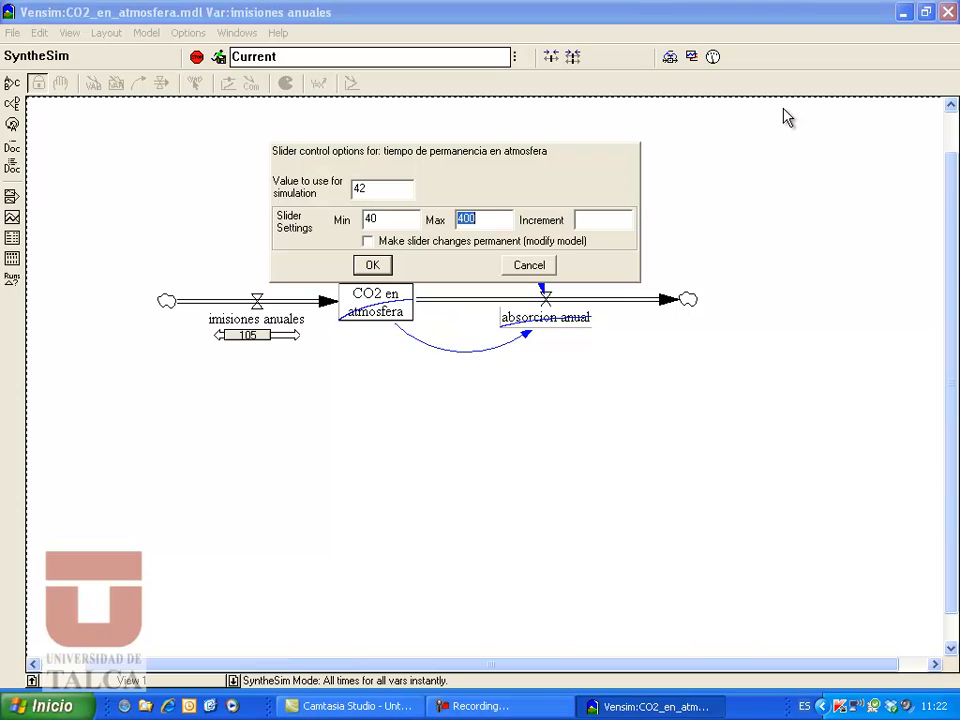
type("60")
key("Tab")
type("1")
left_click(372, 268)
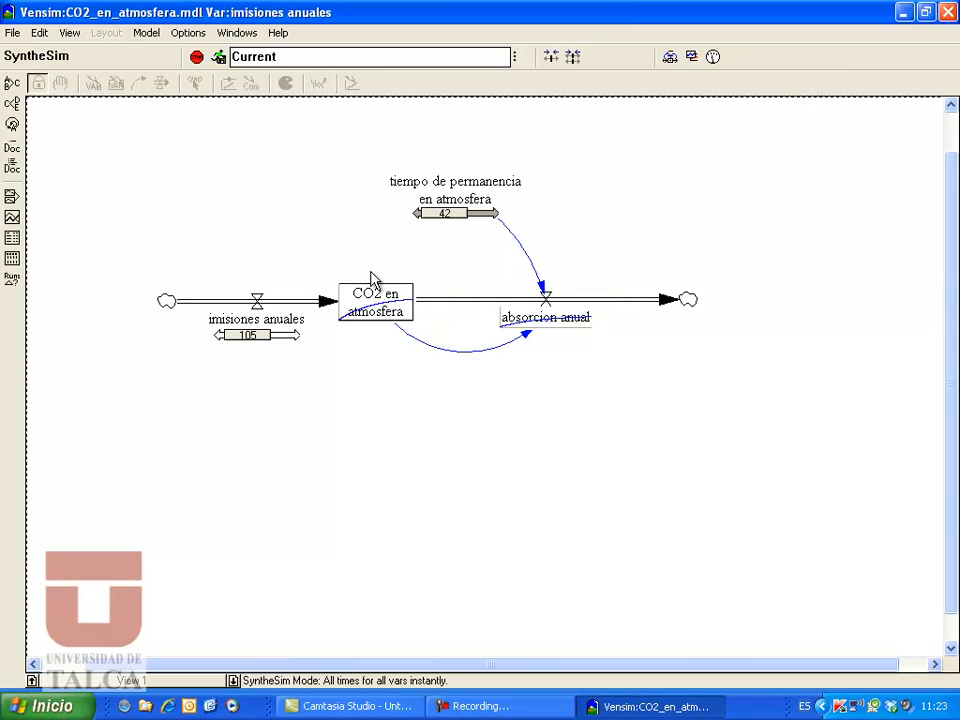
left_click_drag(428, 215, 455, 238)
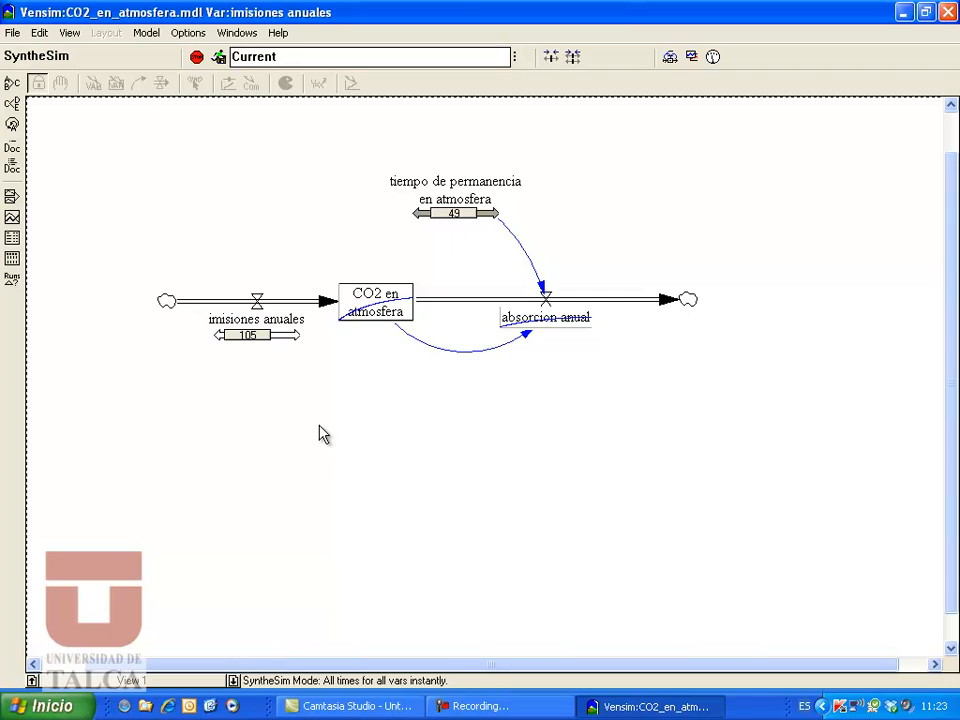
- Configure the imisiones anuales slider with value 100, minimum 20, maximum 200 and increment 10
left_click(296, 340)
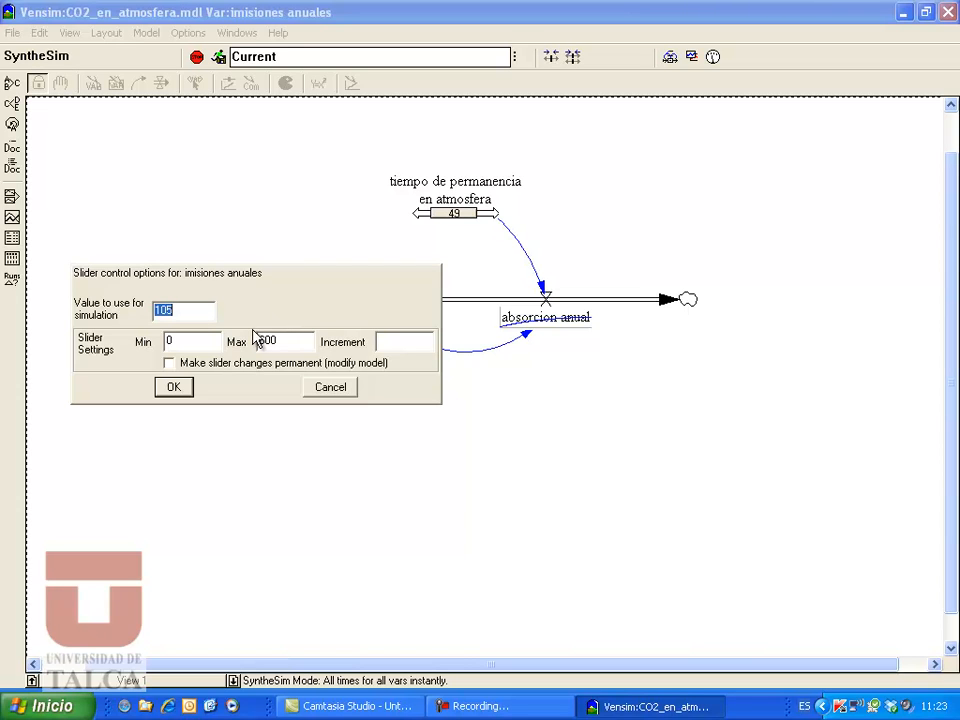
type("100")
left_click_drag(180, 341, 161, 343)
type("20")
key("Tab")
type("200")
key("Tab")
type("10")
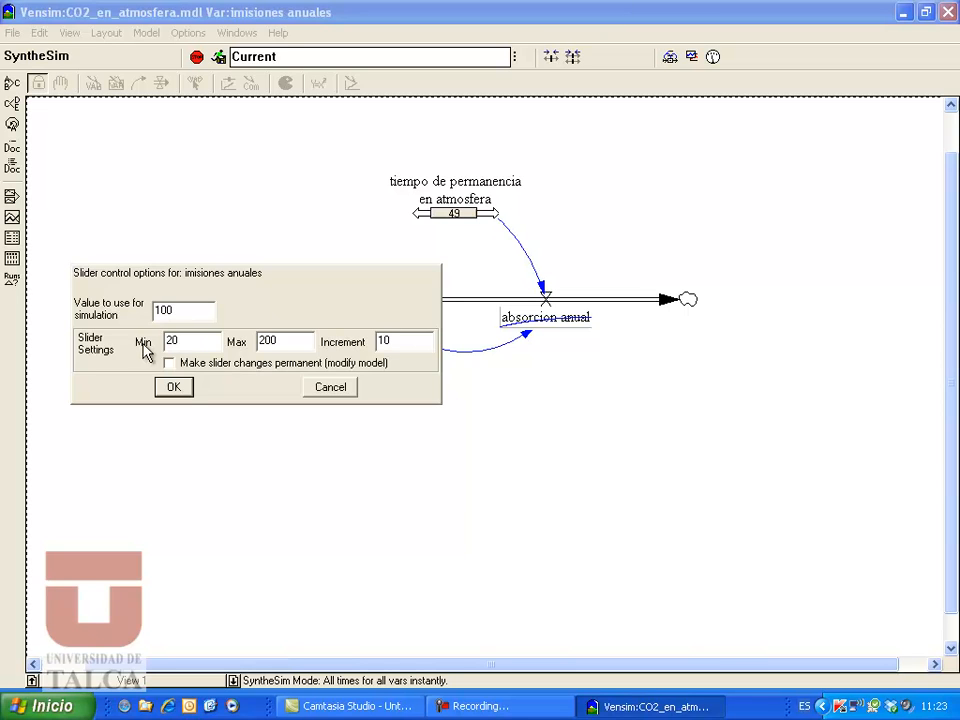
left_click(174, 387)
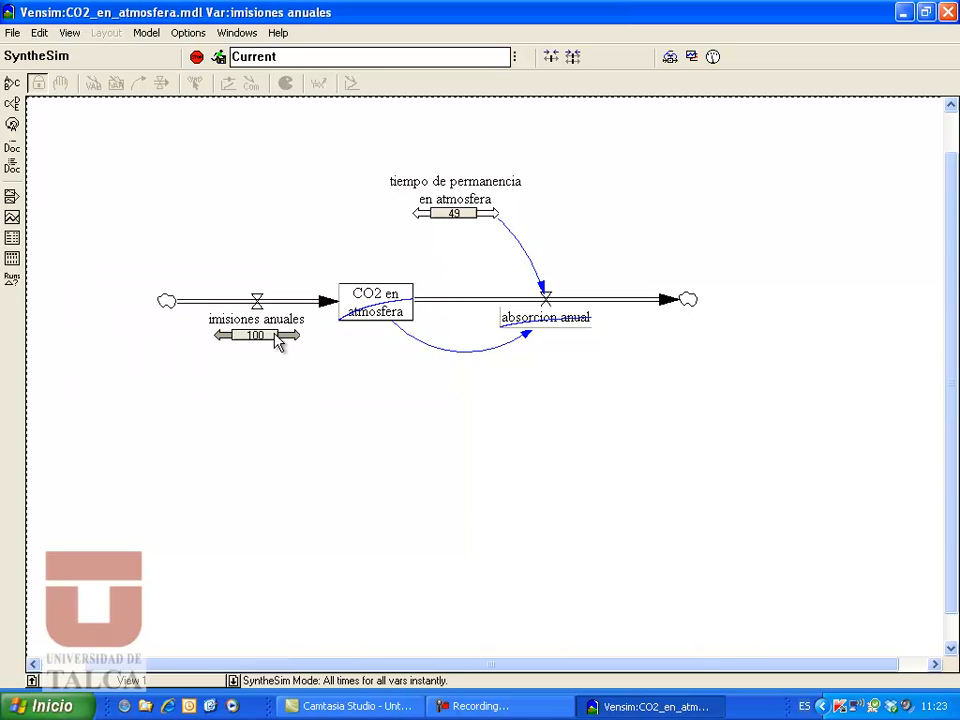
- Test the imisiones anuales slider, leaving it at 100, and slide tiempo de permanencia en atmosfera to 42
mouse_move(257, 343)
left_mouse_down()
mouse_move(289, 354)
mouse_move(232, 357)
mouse_move(274, 358)
mouse_move(253, 366)
mouse_move(260, 362)
left_mouse_up()
left_click_drag(450, 226, 431, 246)
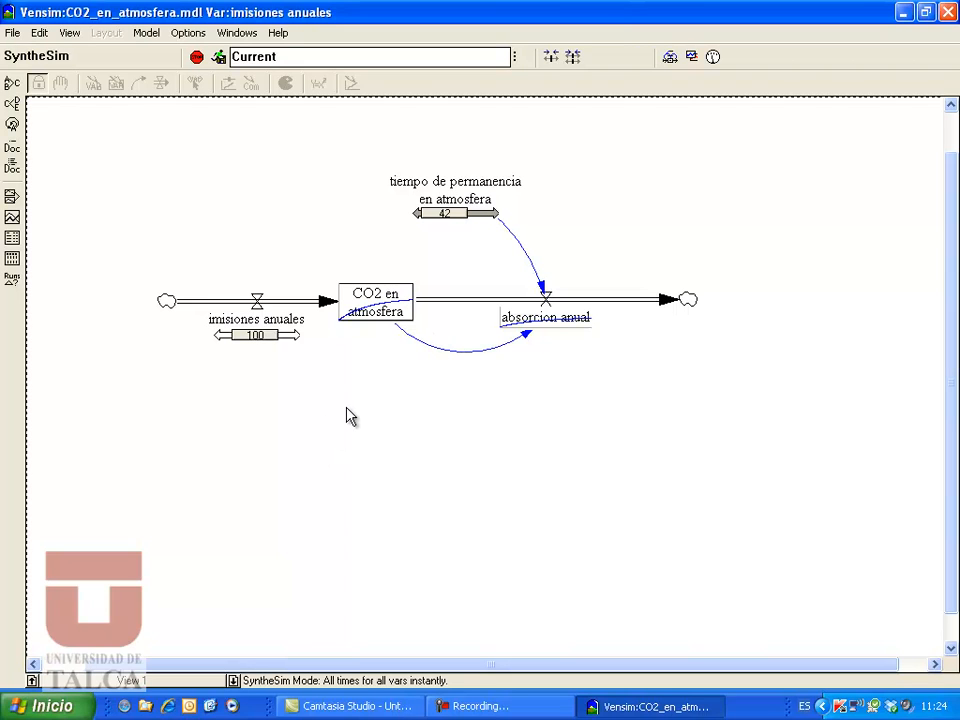
- Examine the parameters of each input time shape in the override options for imisiones anuales, from constant and ramp to pulse and square wave
left_click(269, 319)
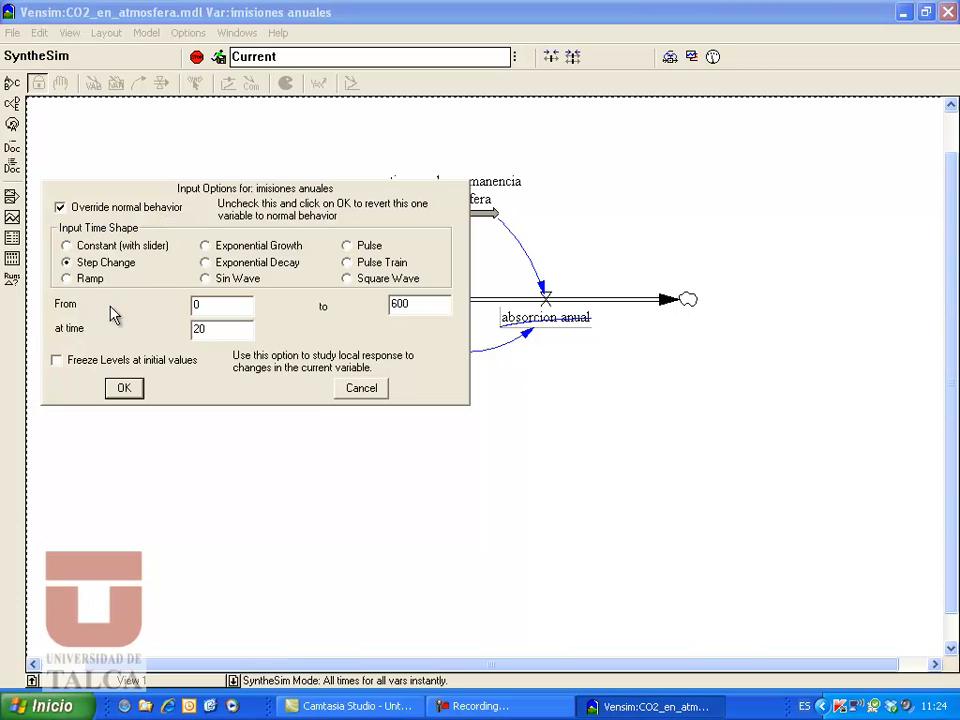
left_click(67, 246)
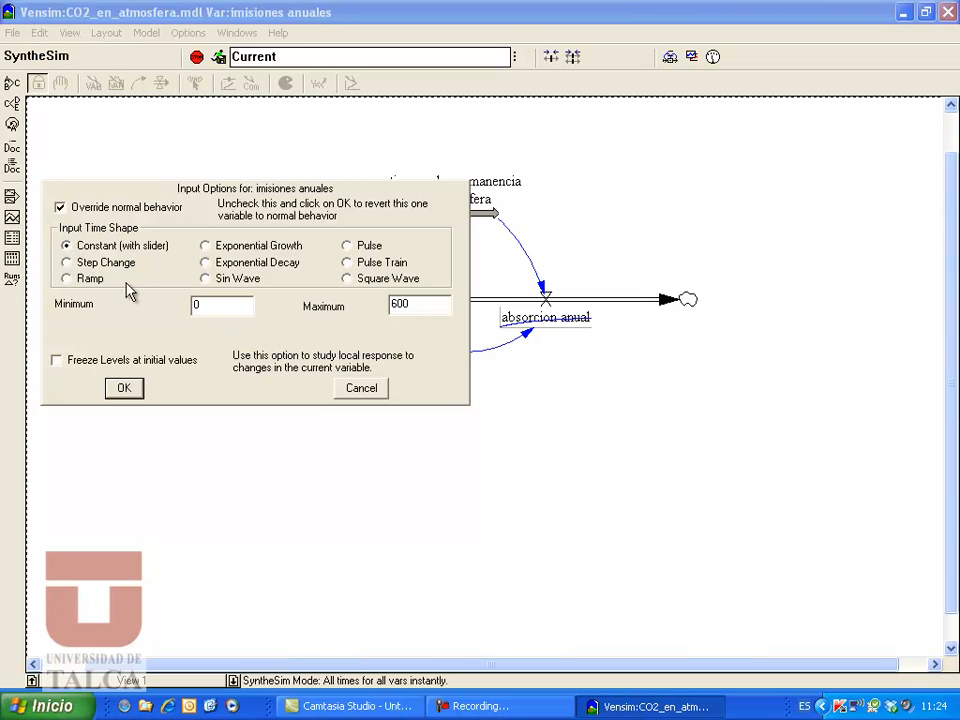
left_click(67, 263)
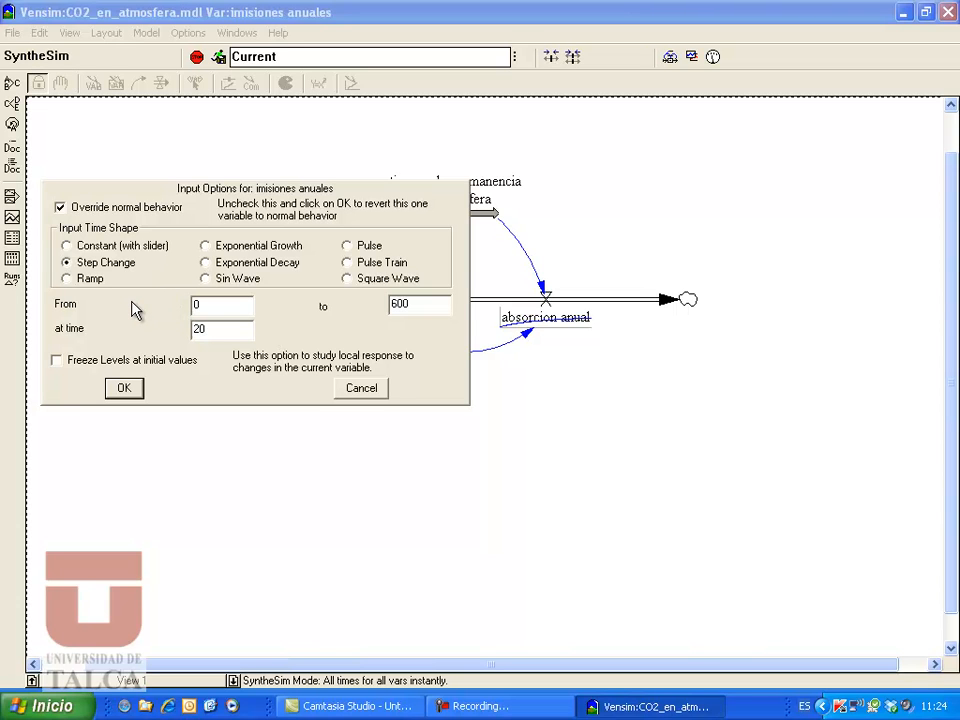
left_click(67, 279)
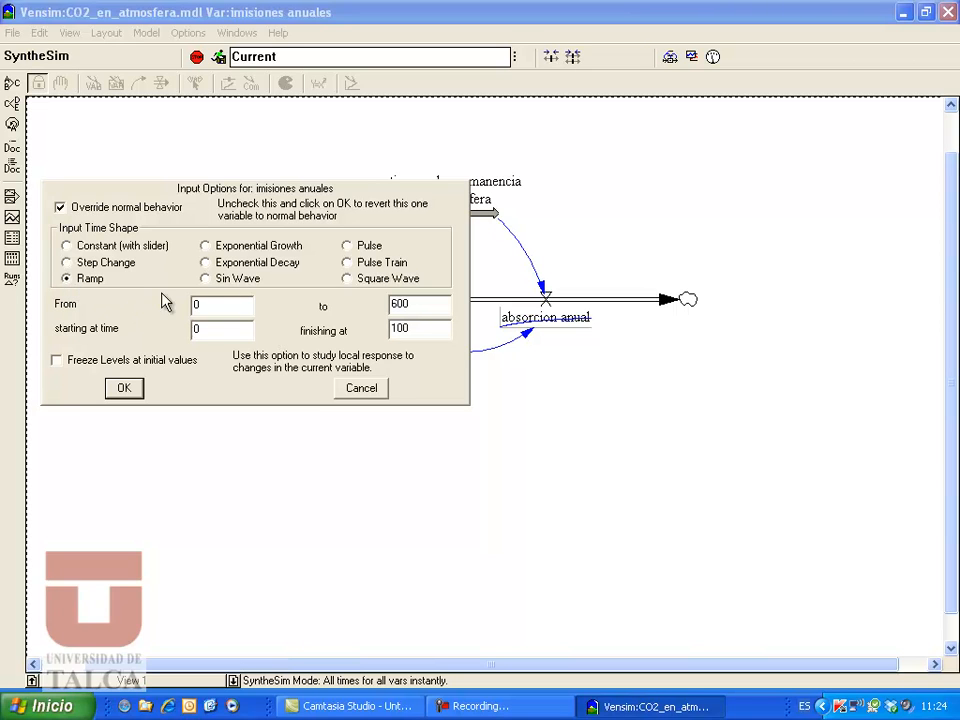
left_click(206, 247)
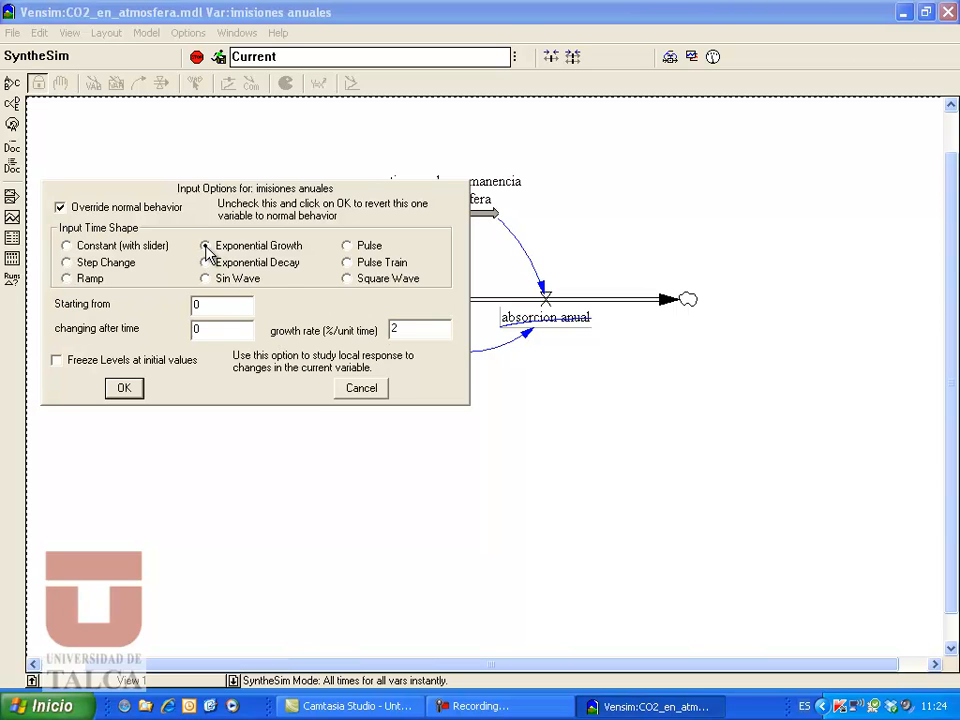
left_click(207, 264)
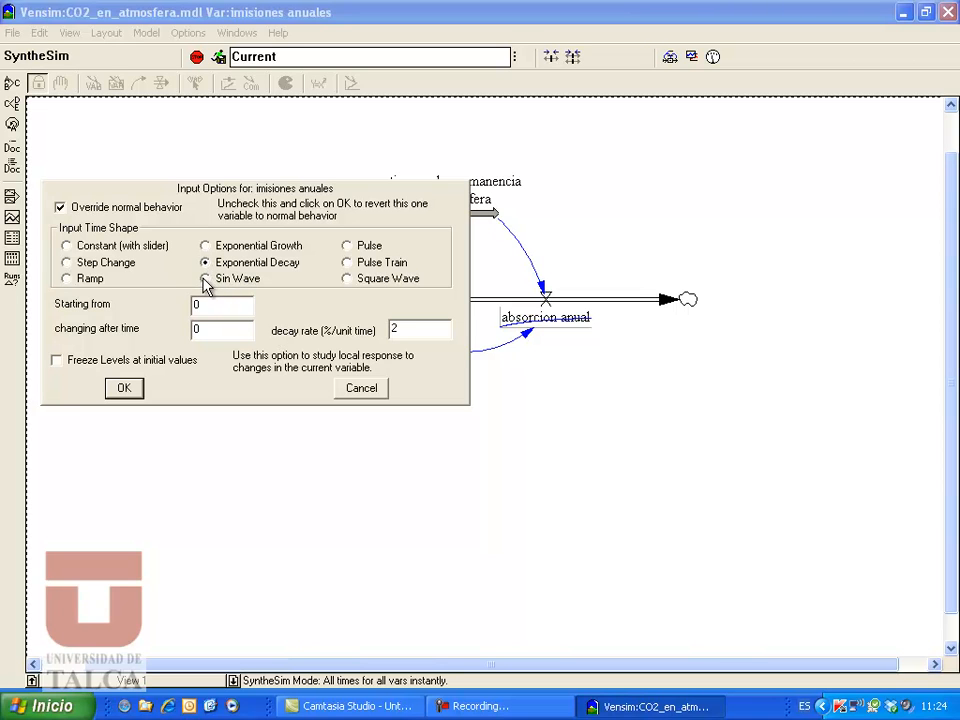
left_click(206, 280)
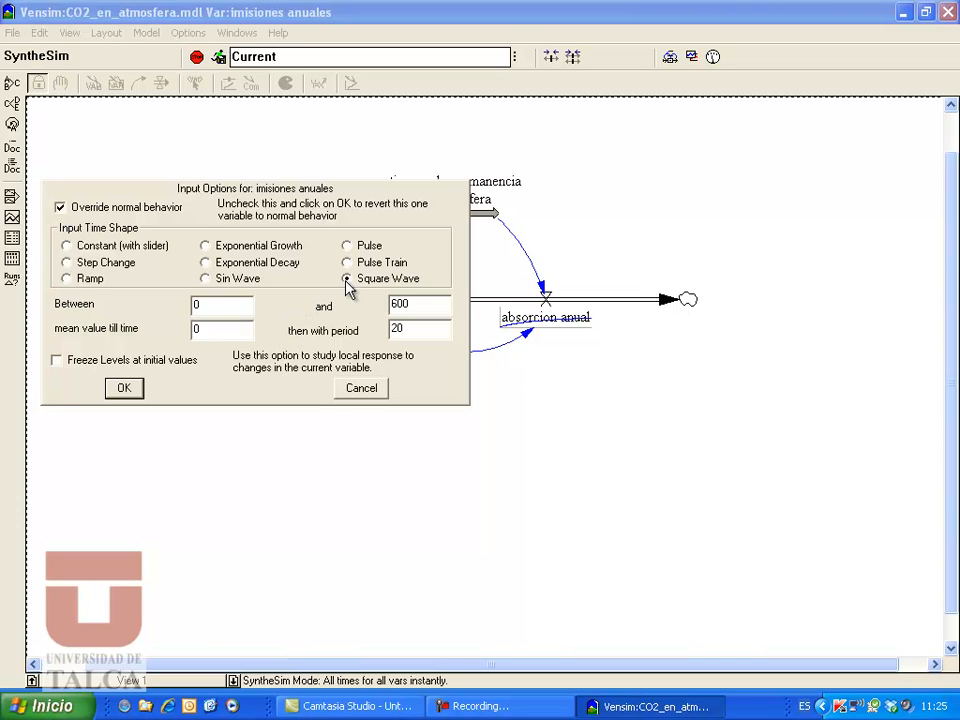
left_click(347, 246)
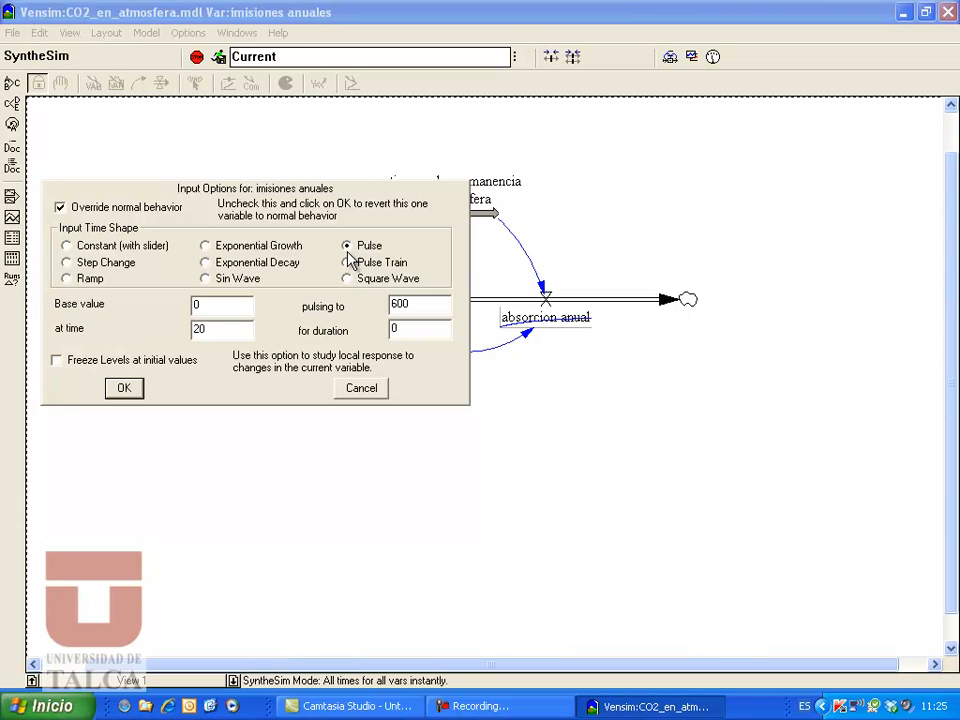
left_click(347, 263)
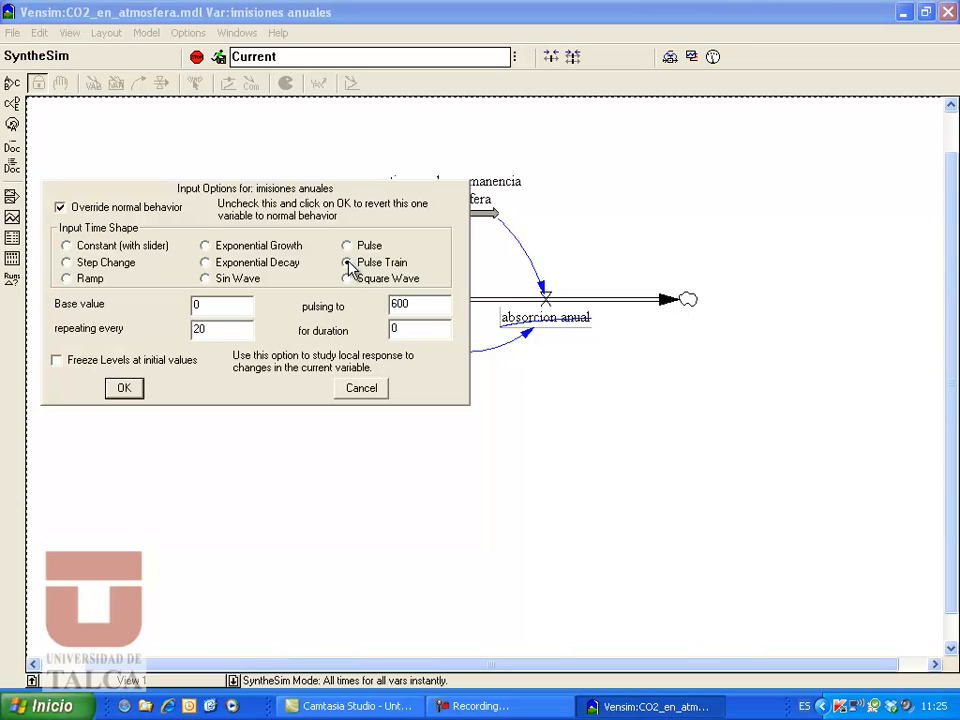
left_click(347, 247)
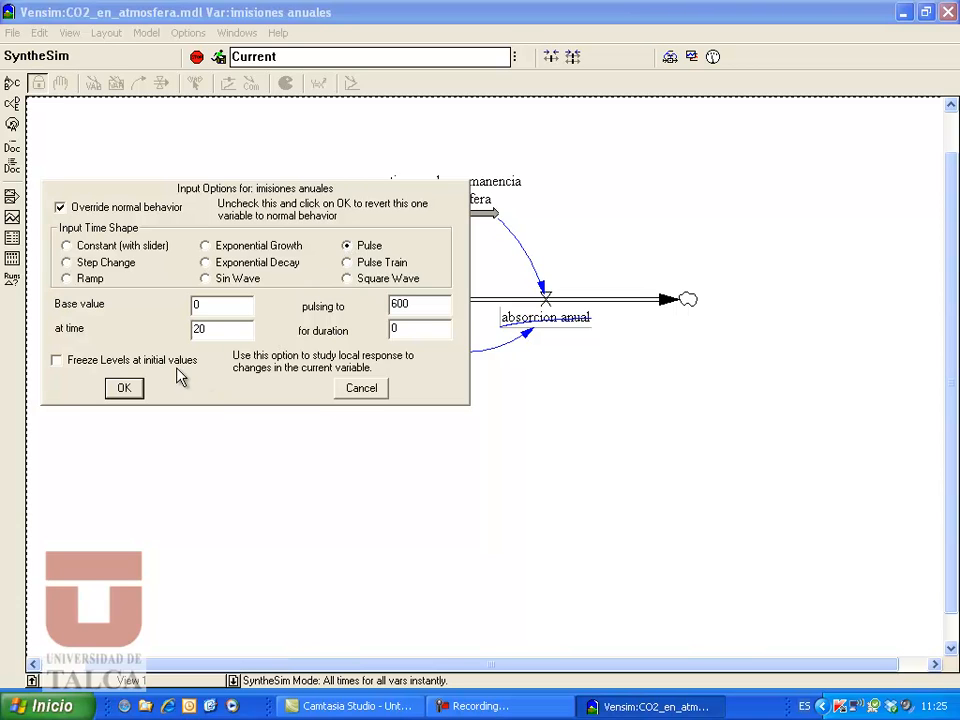
- Override imisiones anuales with a Step Change from 100 to 80 at time 20
left_click(68, 263)
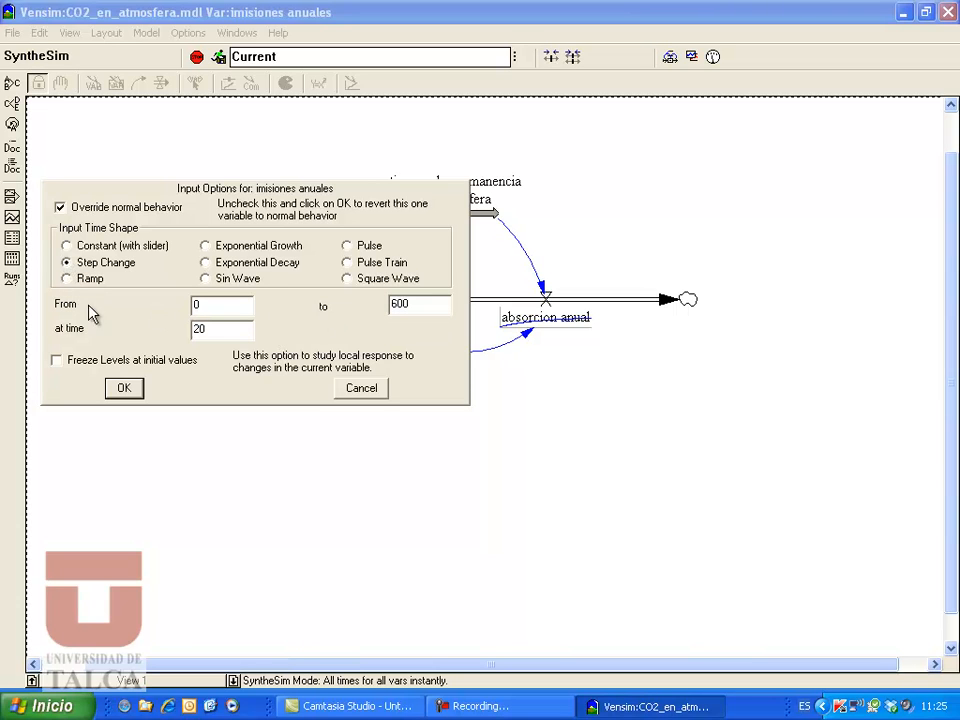
left_click_drag(214, 306, 188, 306)
type("100")
key("Tab")
type("80")
left_click(222, 328)
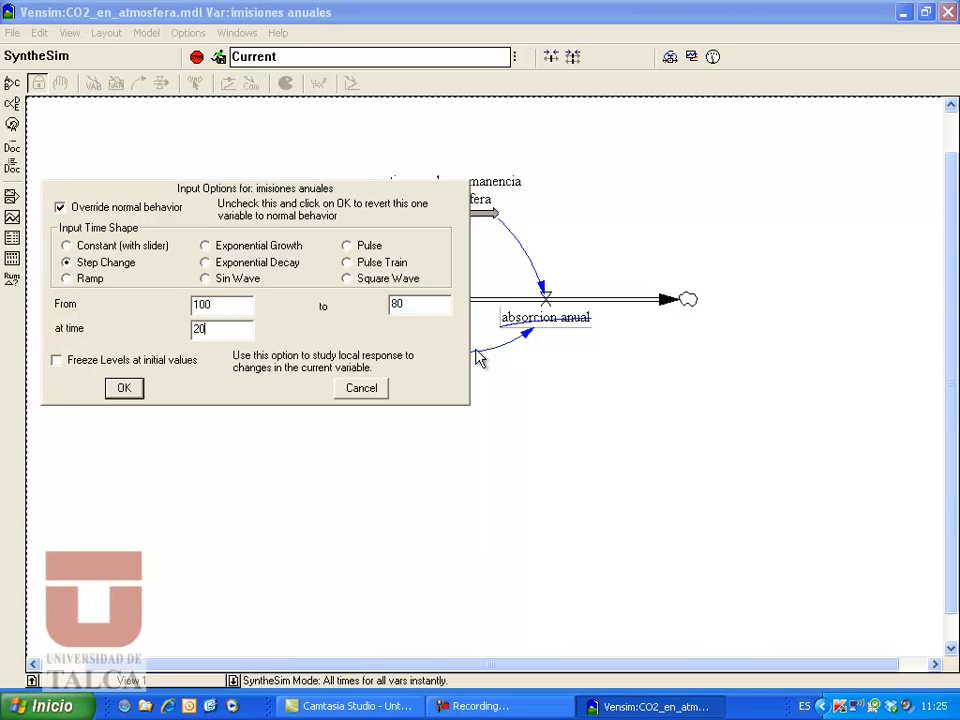
left_click(134, 395)
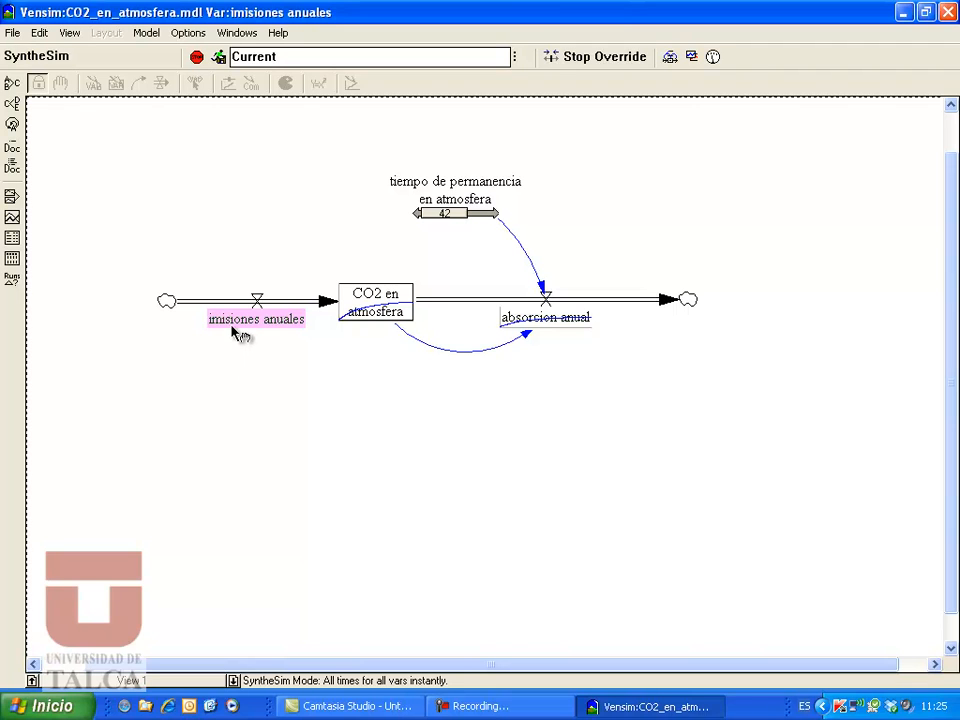
- Graph CO2 en atmosfera to examine its response to the step change in emissions, and close the graph
mouse_move(237, 333)
mouse_move(370, 318)
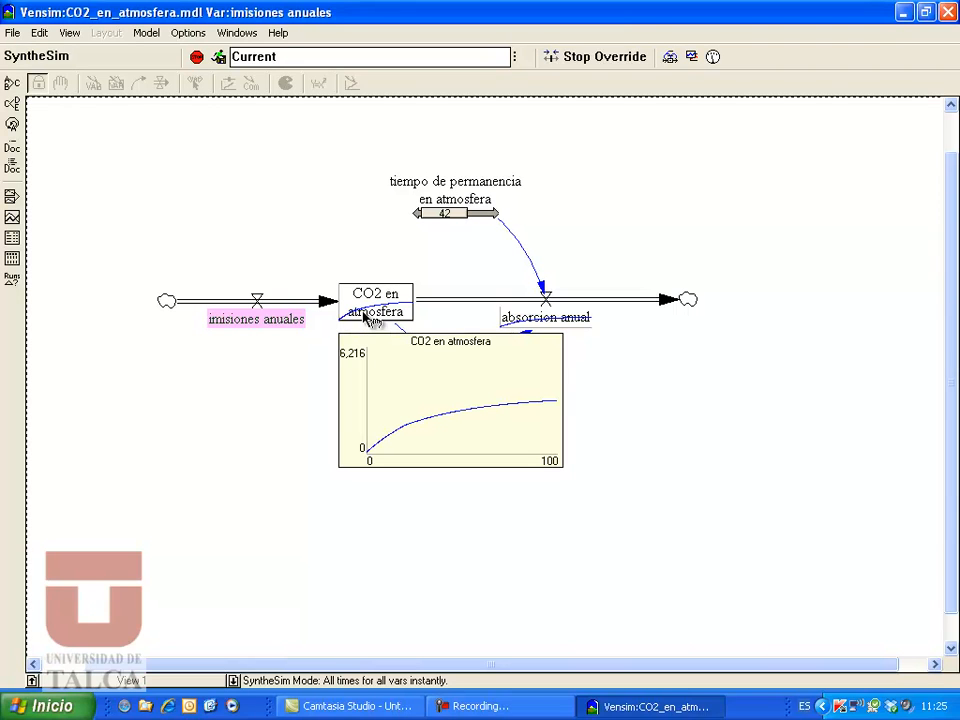
left_click(370, 318)
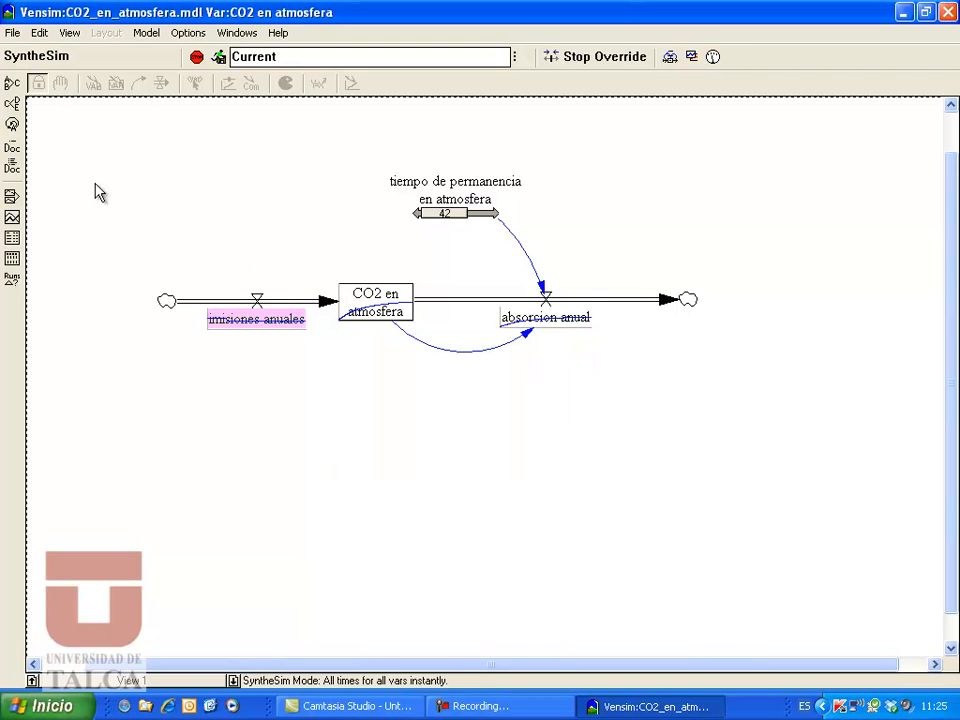
left_click(12, 217)
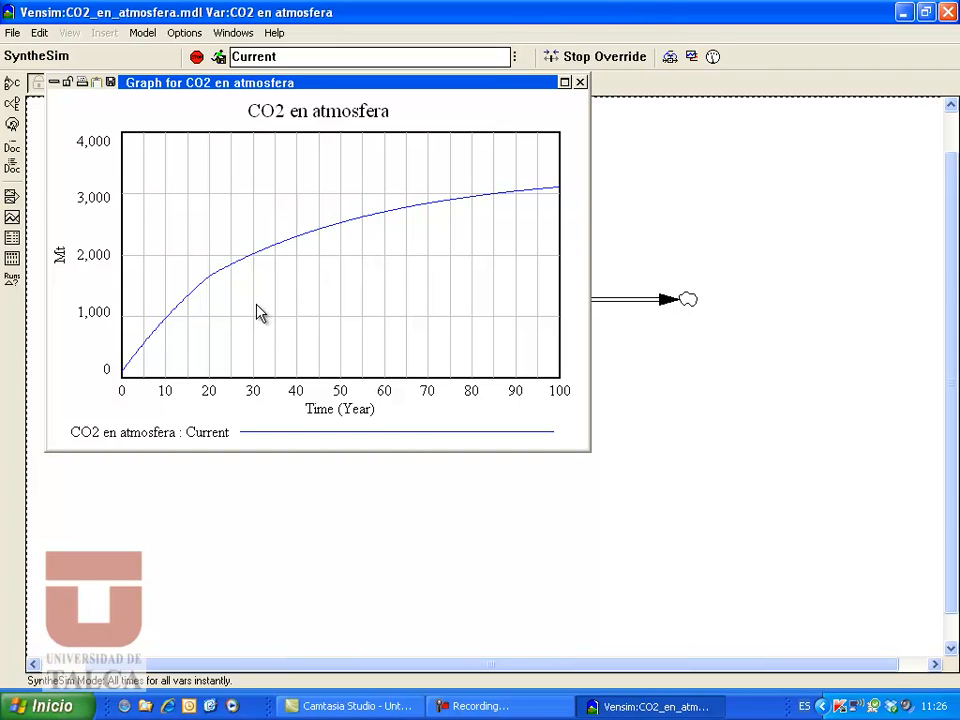
left_click(580, 83)
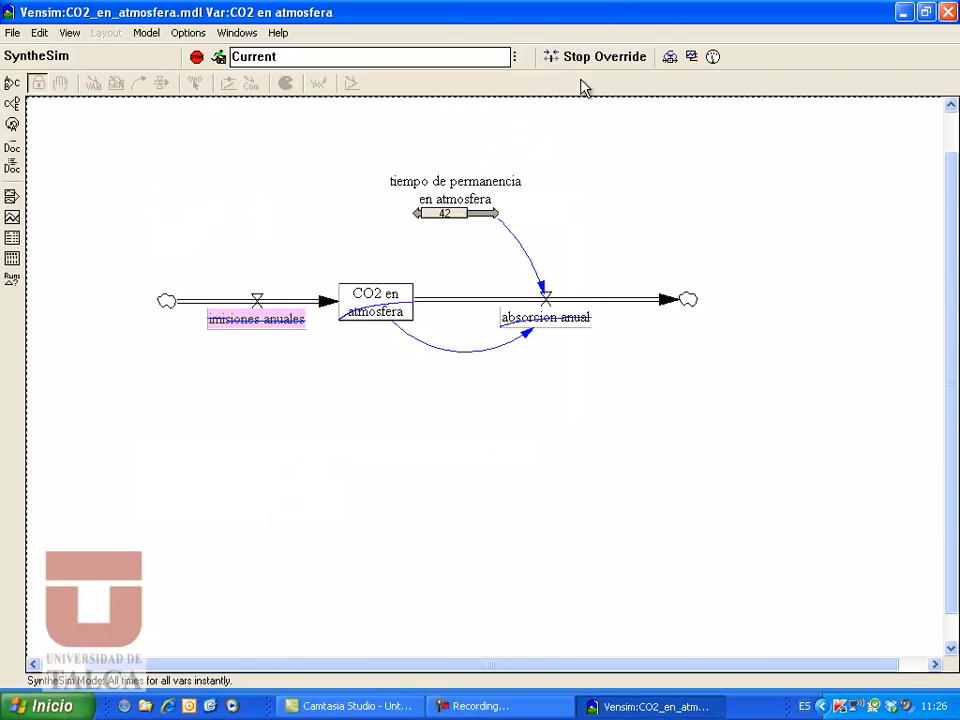
- Override imisiones anuales with a Ramp from 100 to 50, starting at time 20 and finishing at 100
left_click(262, 327)
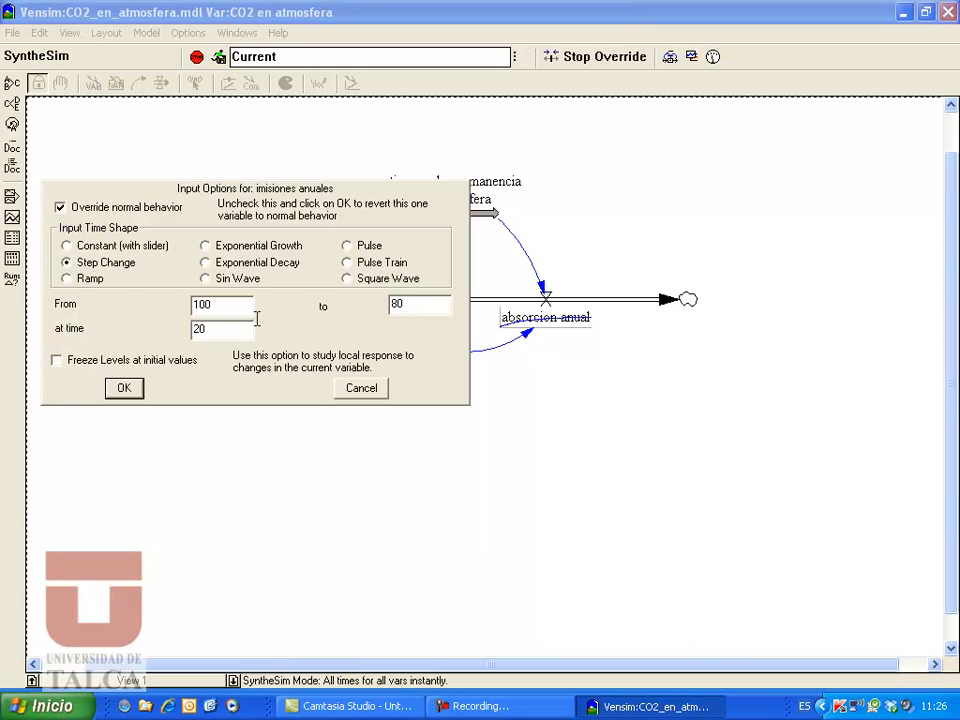
left_click(66, 279)
left_click(400, 304)
left_click_drag(404, 304, 380, 304)
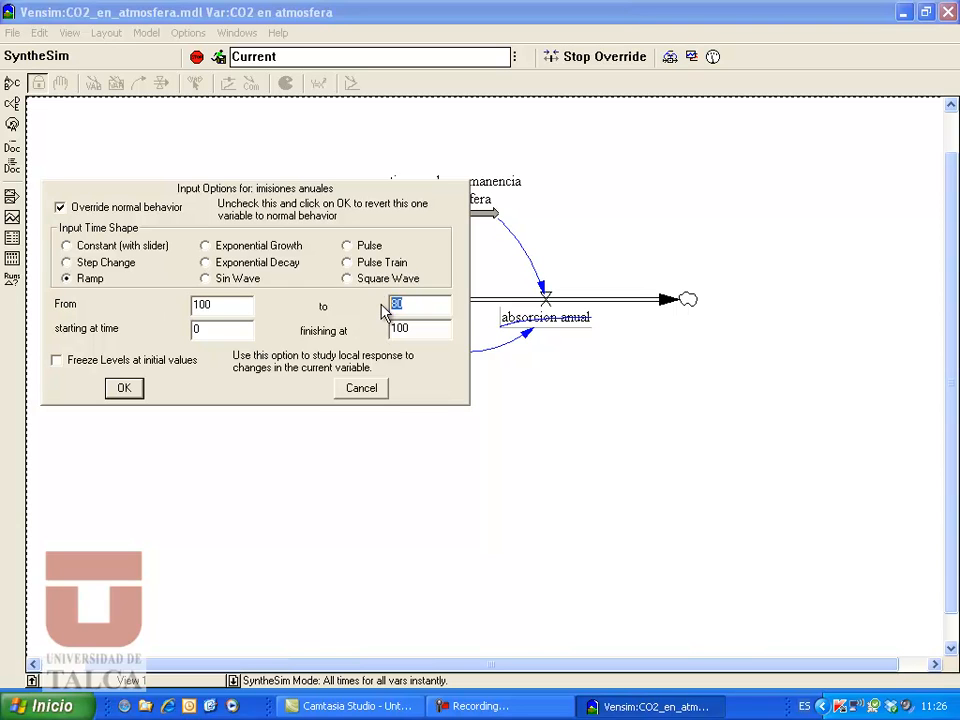
type("50")
left_click_drag(214, 329, 180, 332)
type("20")
double_click(421, 330)
left_click(422, 329)
left_click(124, 389)
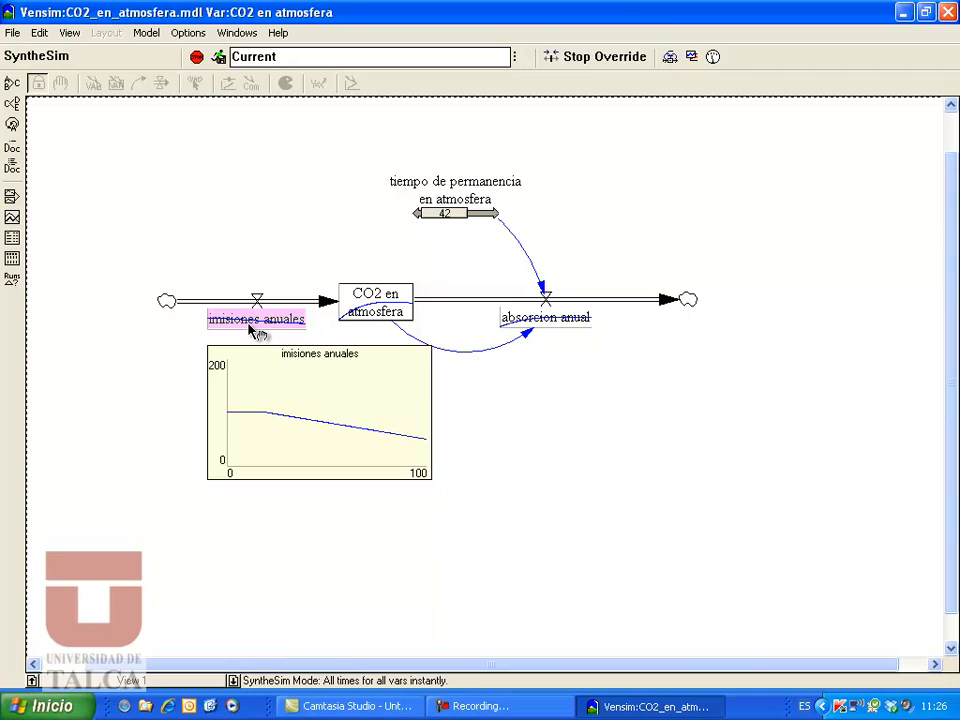
- Graph imisiones anuales and CO2 en atmosfera to examine the ramp and its effect, closing each graph
left_click(251, 331)
left_click(12, 218)
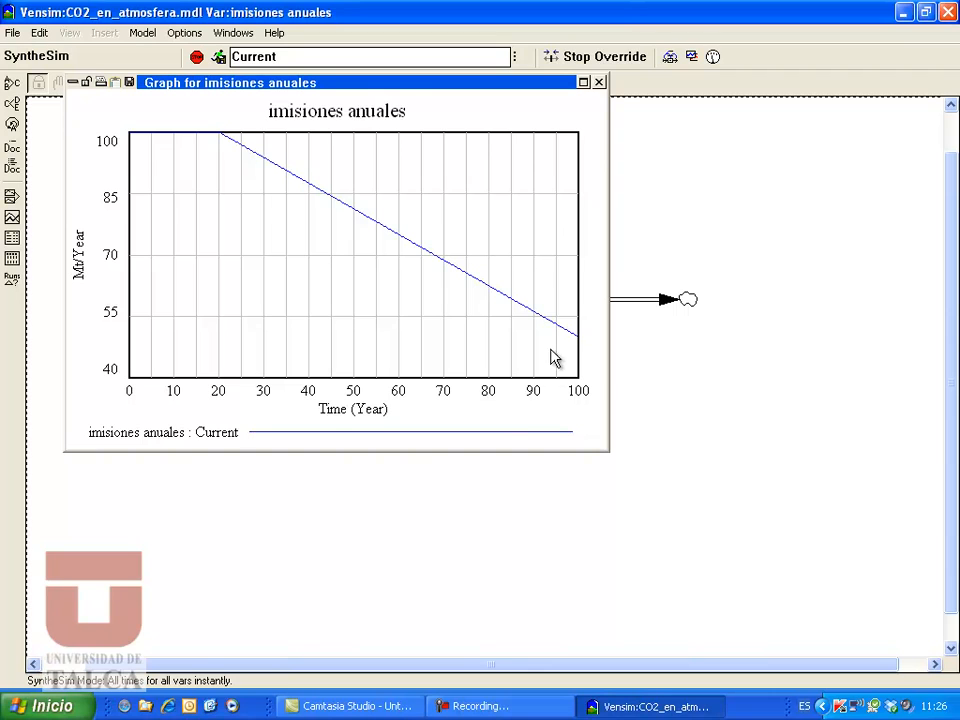
left_click(599, 82)
left_click(372, 309)
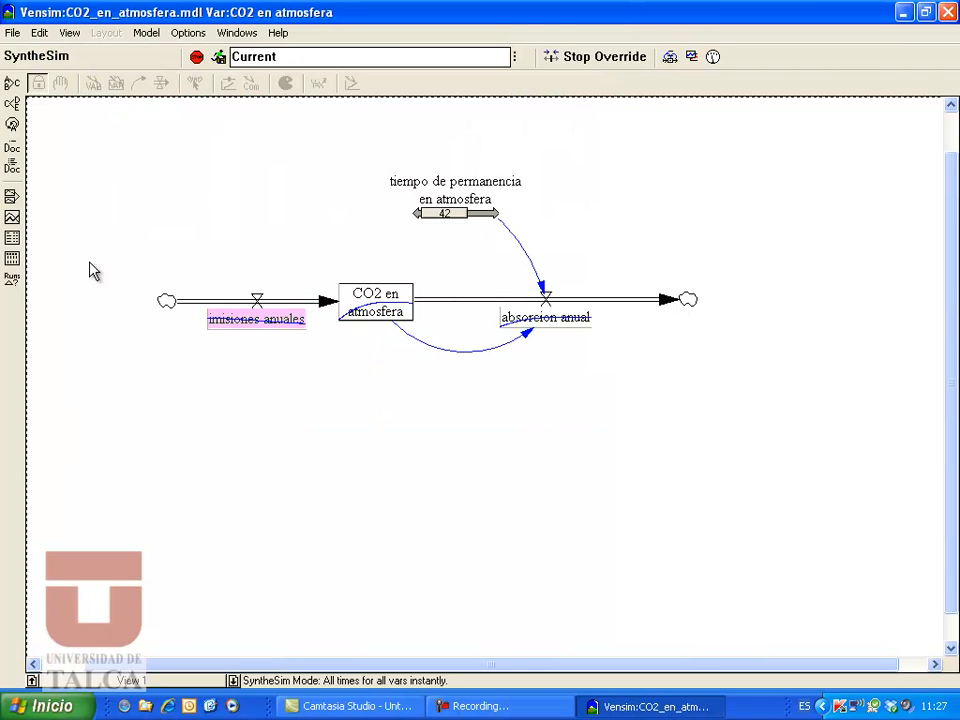
left_click(12, 218)
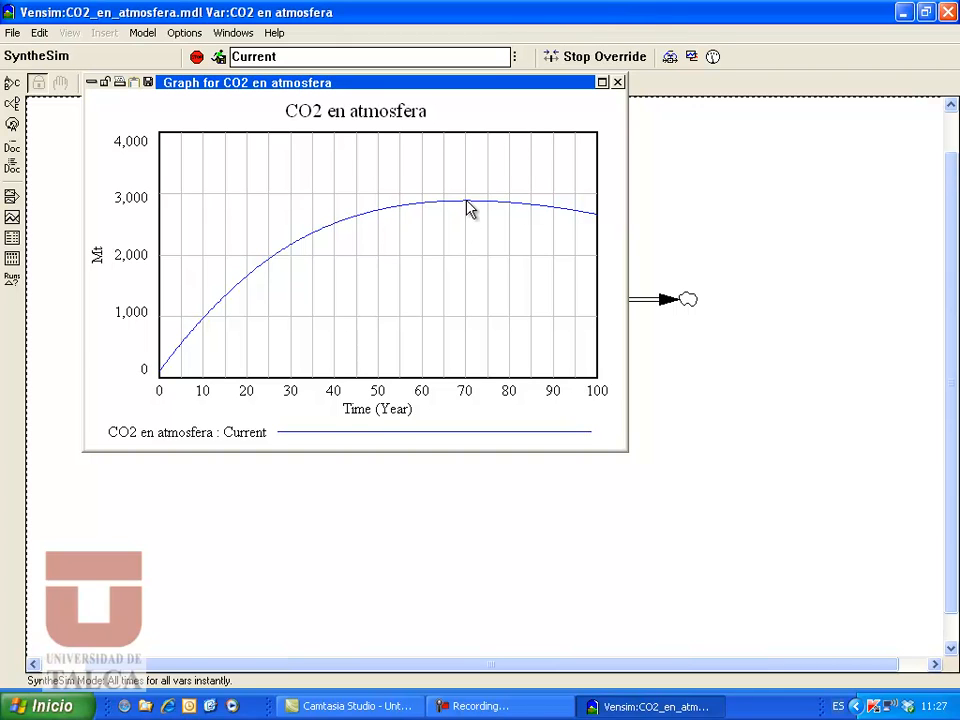
left_click(618, 82)
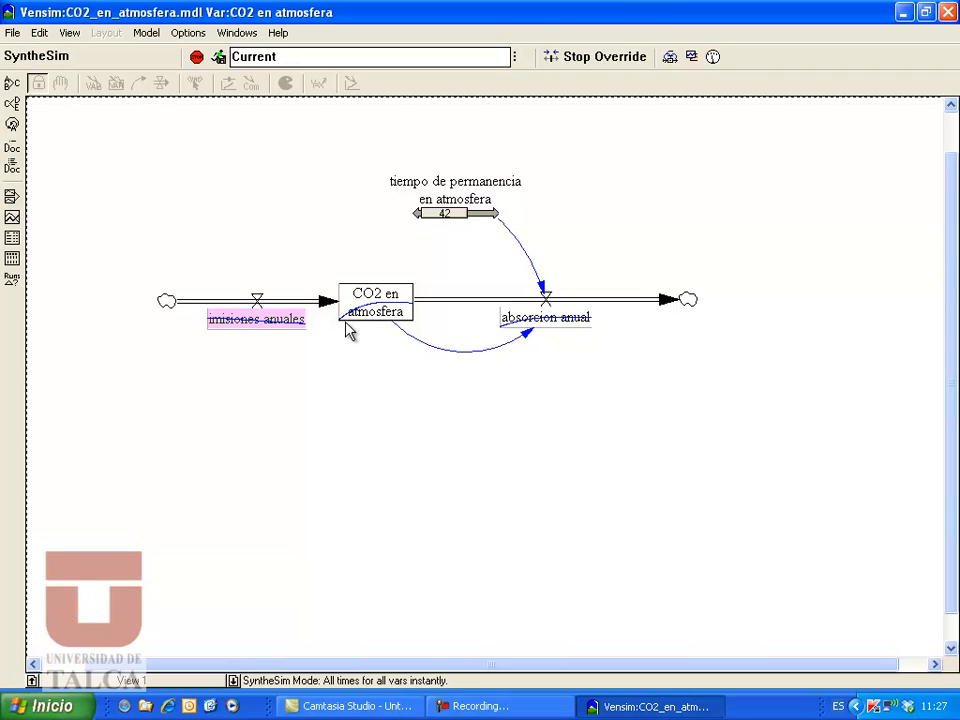
- Stop the override of imisiones anuales and end the SyntheSim simulation
left_click(578, 58)
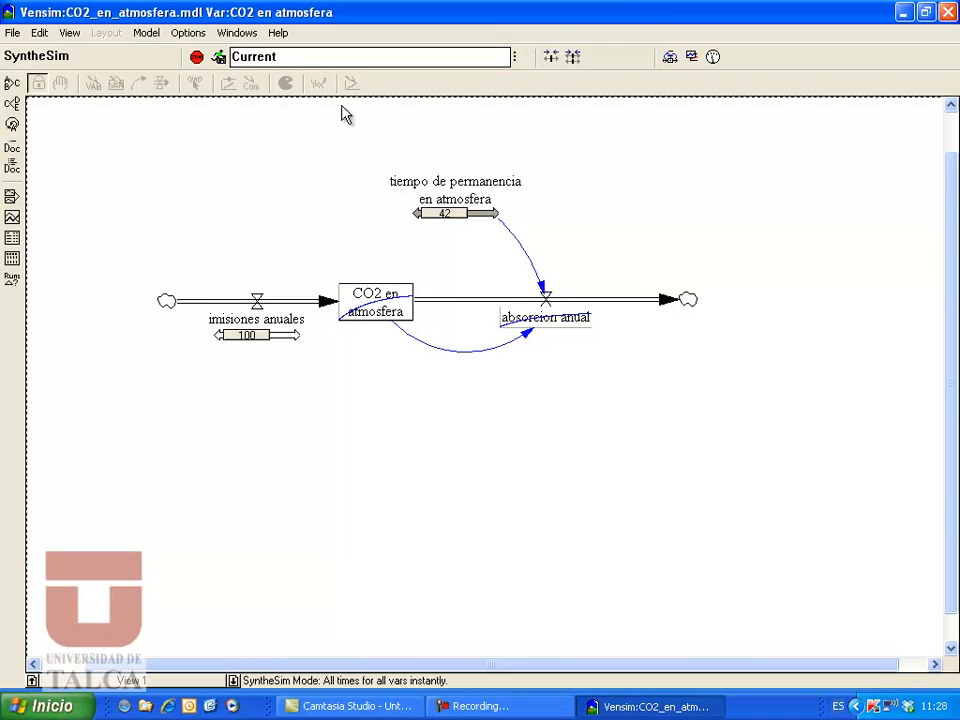
left_click(197, 58)
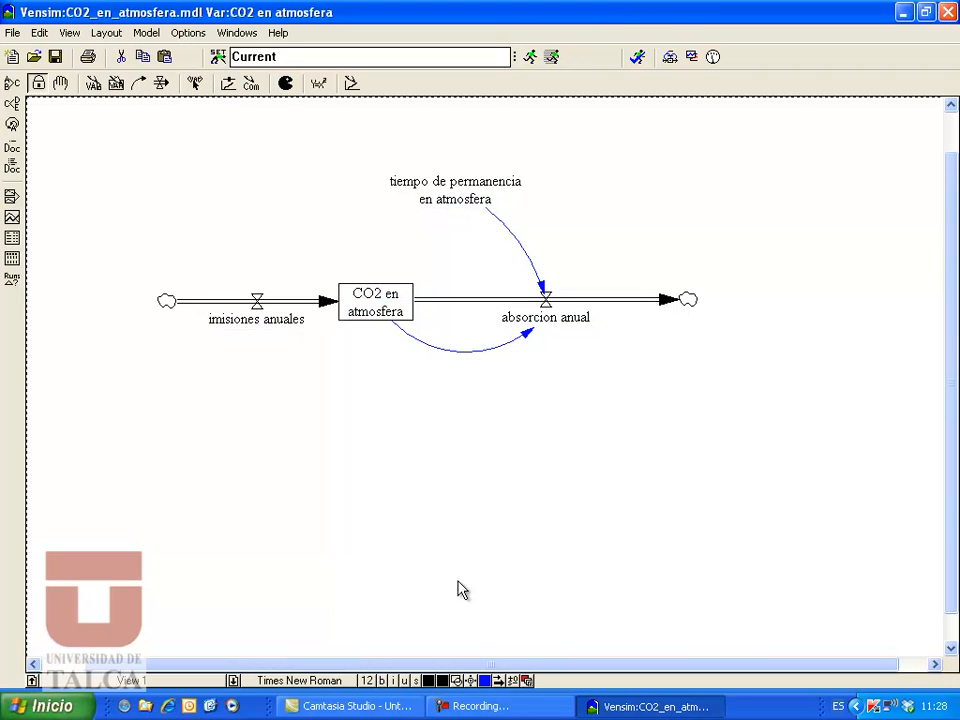